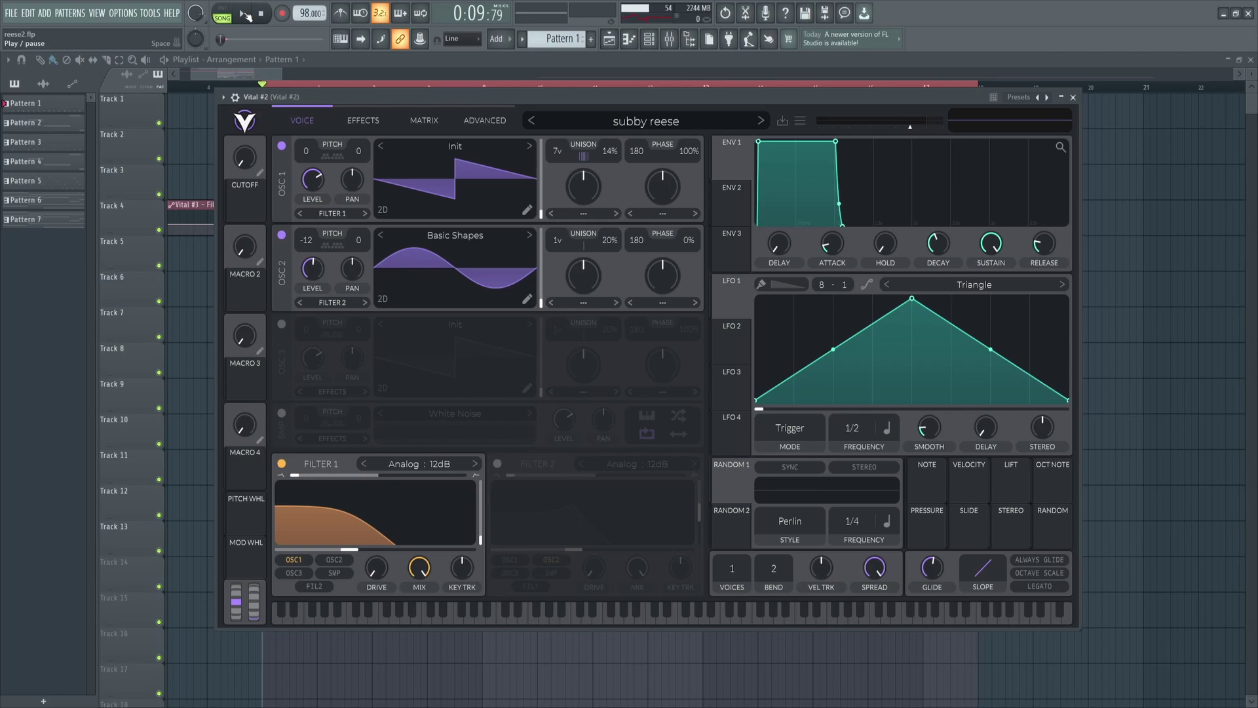
- Play the finished subby reese demo patch to hear the target sound
left_click(247, 13)
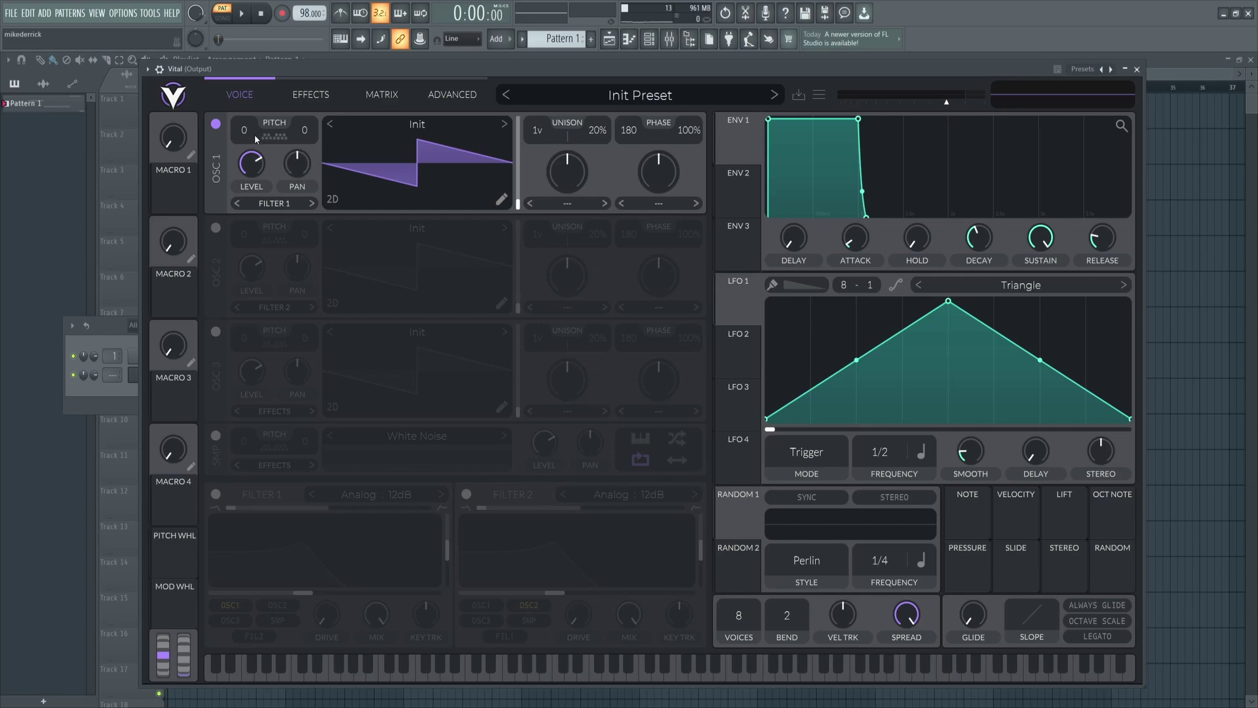
- Transpose OSC 1 to -12 with 7 unison voices; enable Filter 1, no resonance, cutoff -4.539
left_click_drag(243, 130, 245, 139)
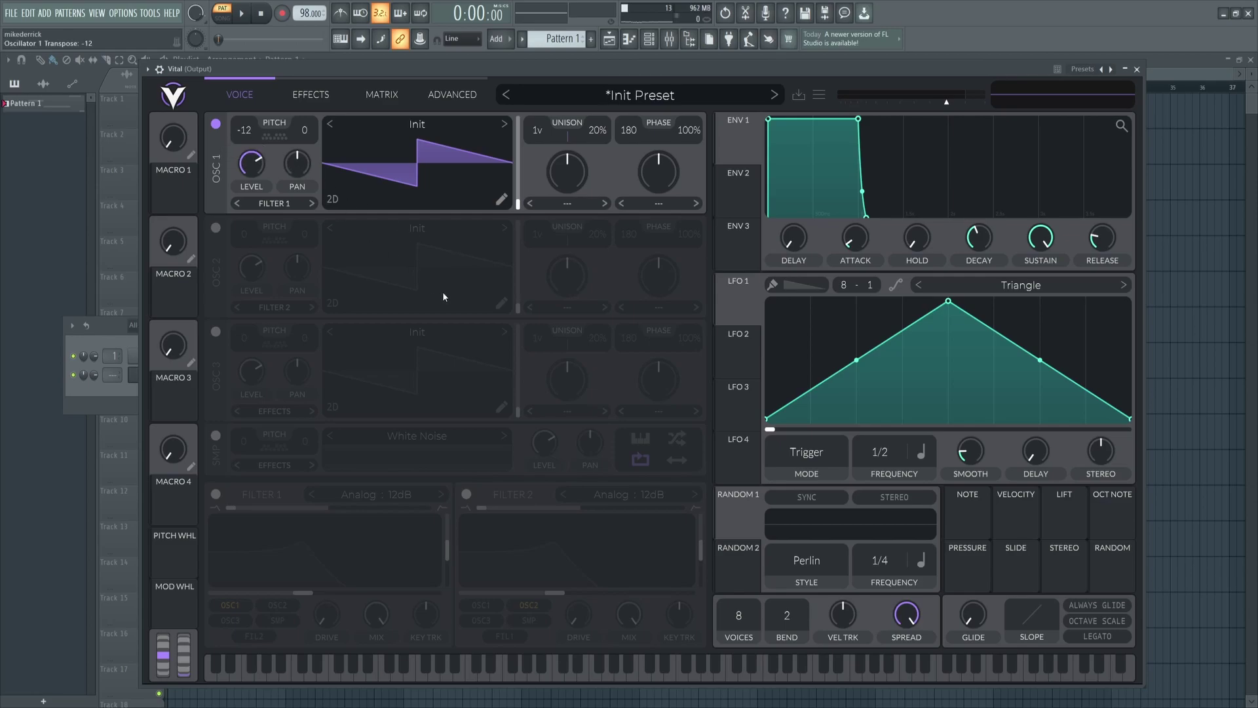
mouse_move(538, 131)
left_mouse_down()
mouse_move(549, 111)
mouse_move(604, 143)
left_mouse_up()
left_click(216, 494)
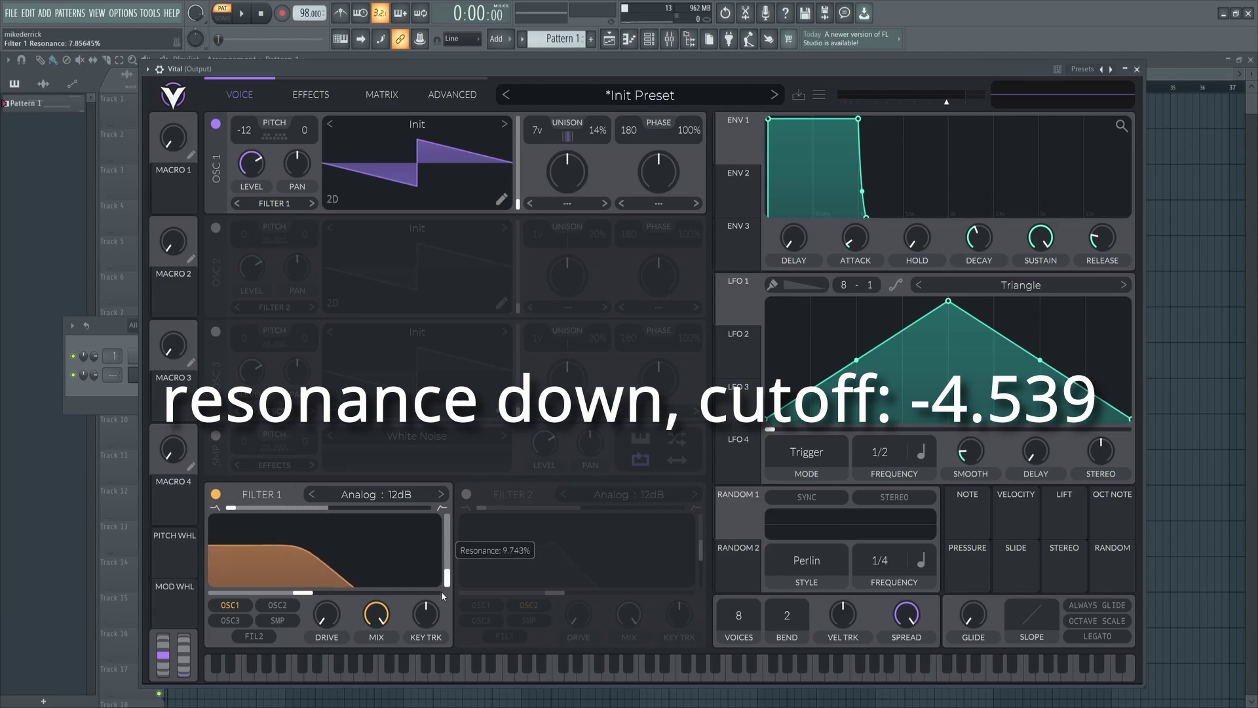
left_click_drag(446, 547, 447, 586)
right_click(302, 592)
left_click(334, 641)
type("-4.")
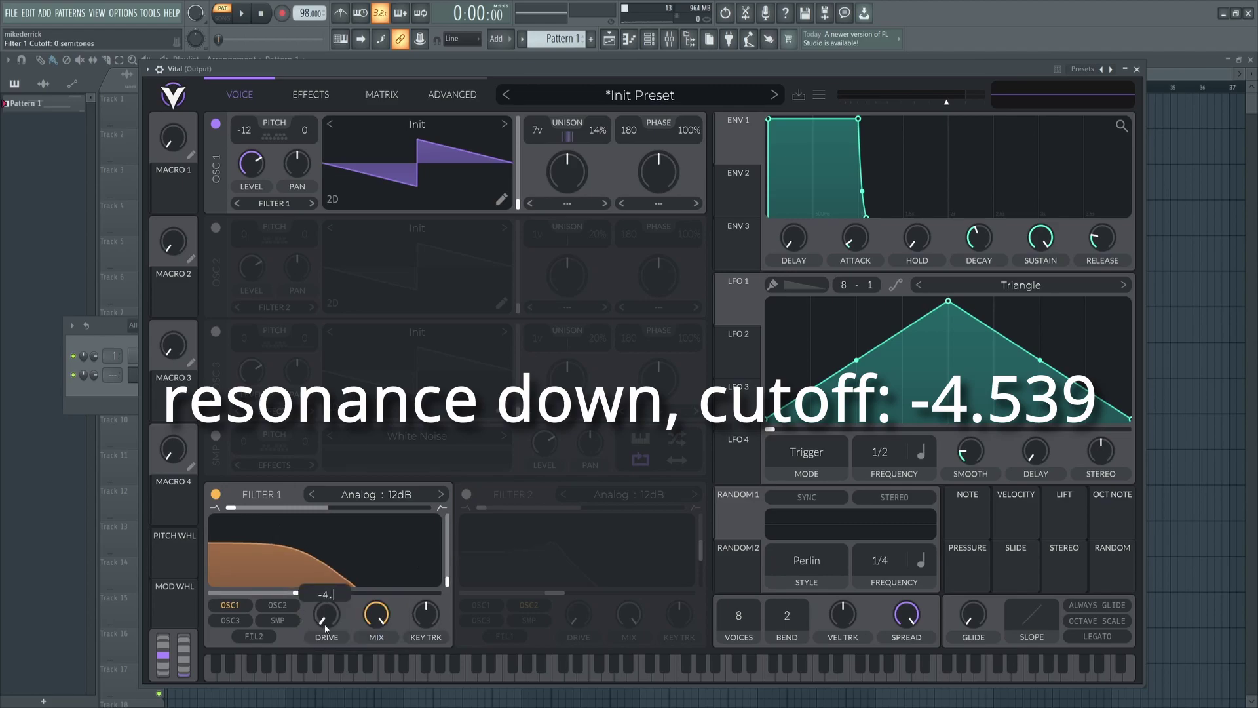
type("539")
key("Return")
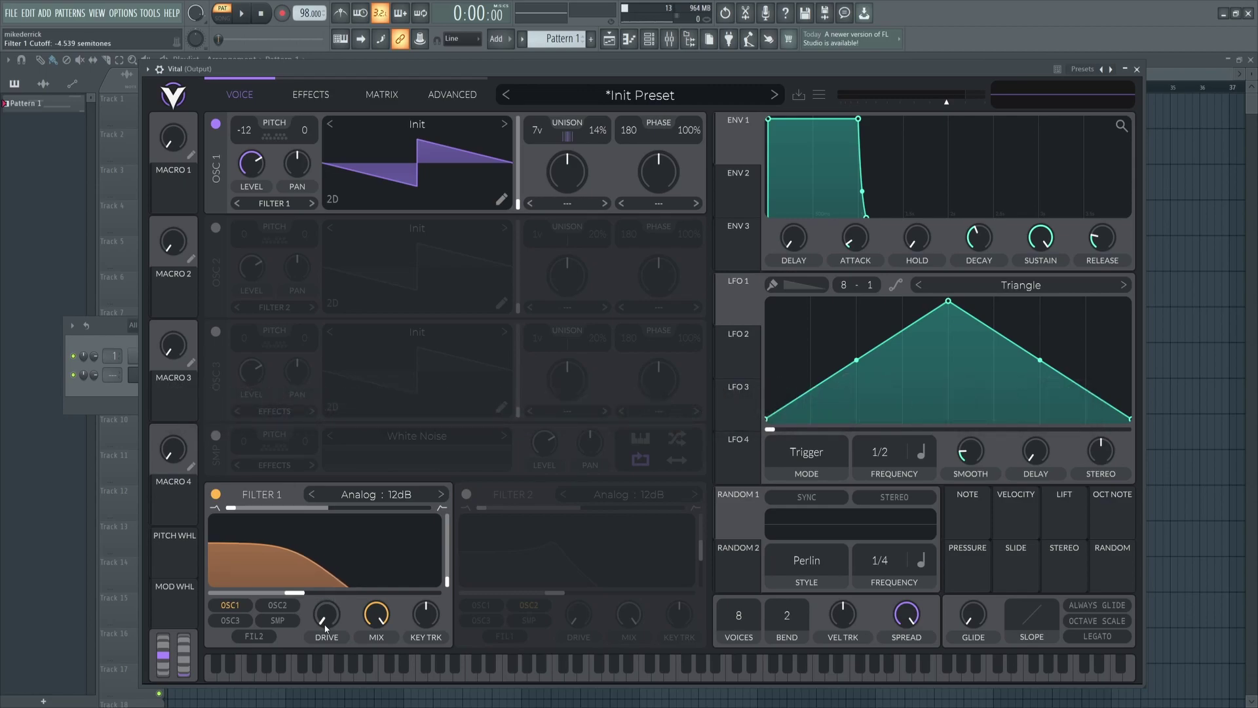
- Enable soft-clip distortion on the Effects page with 6 dB drive
left_click(312, 95)
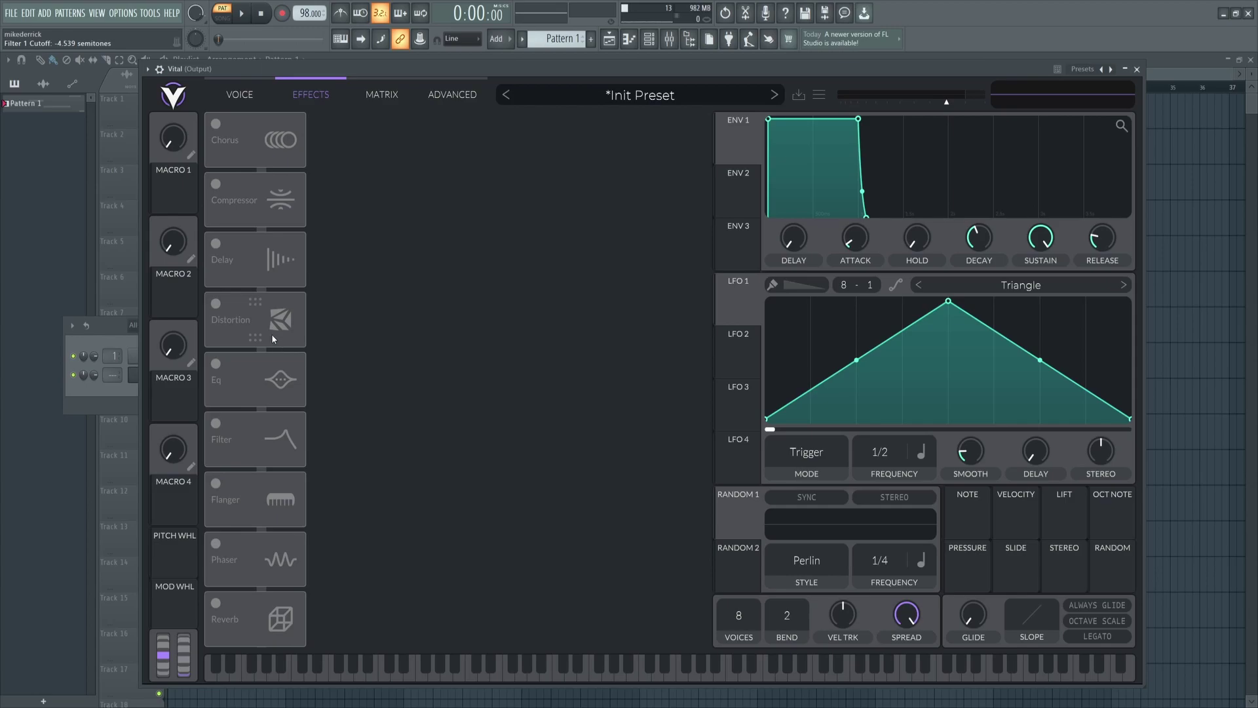
left_click(217, 303)
right_click(565, 130)
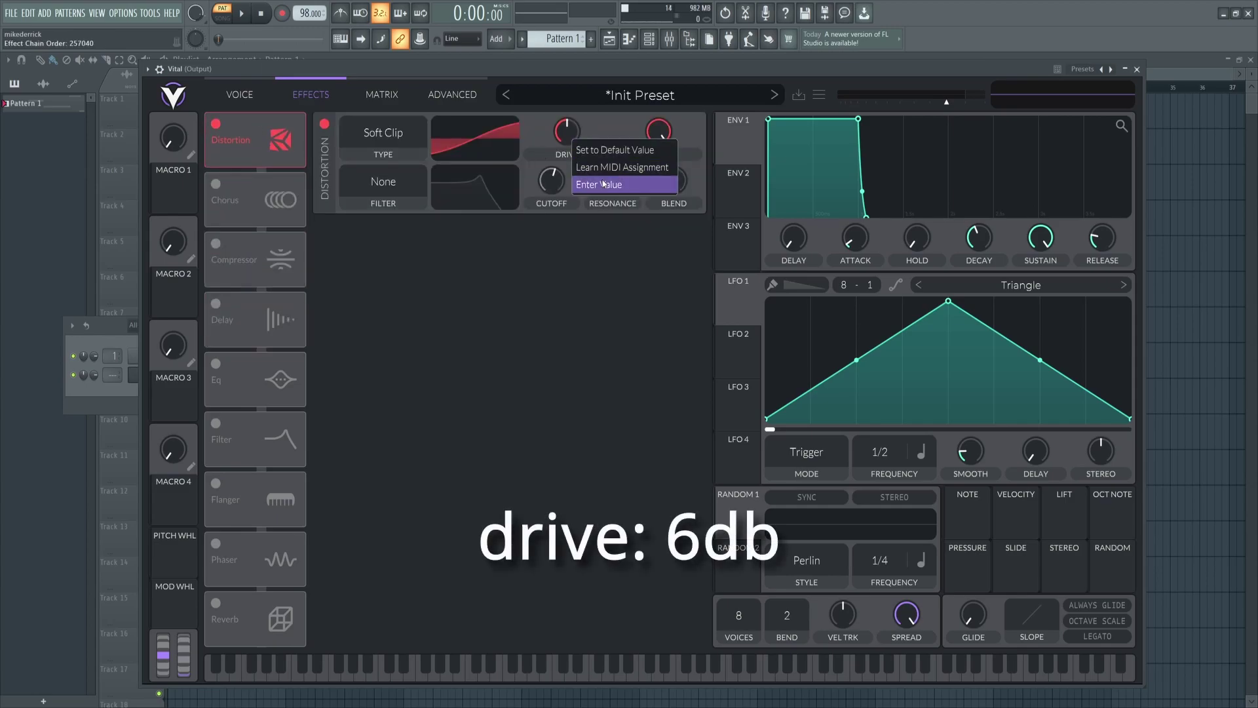
left_click(602, 185)
type("6")
key("Return")
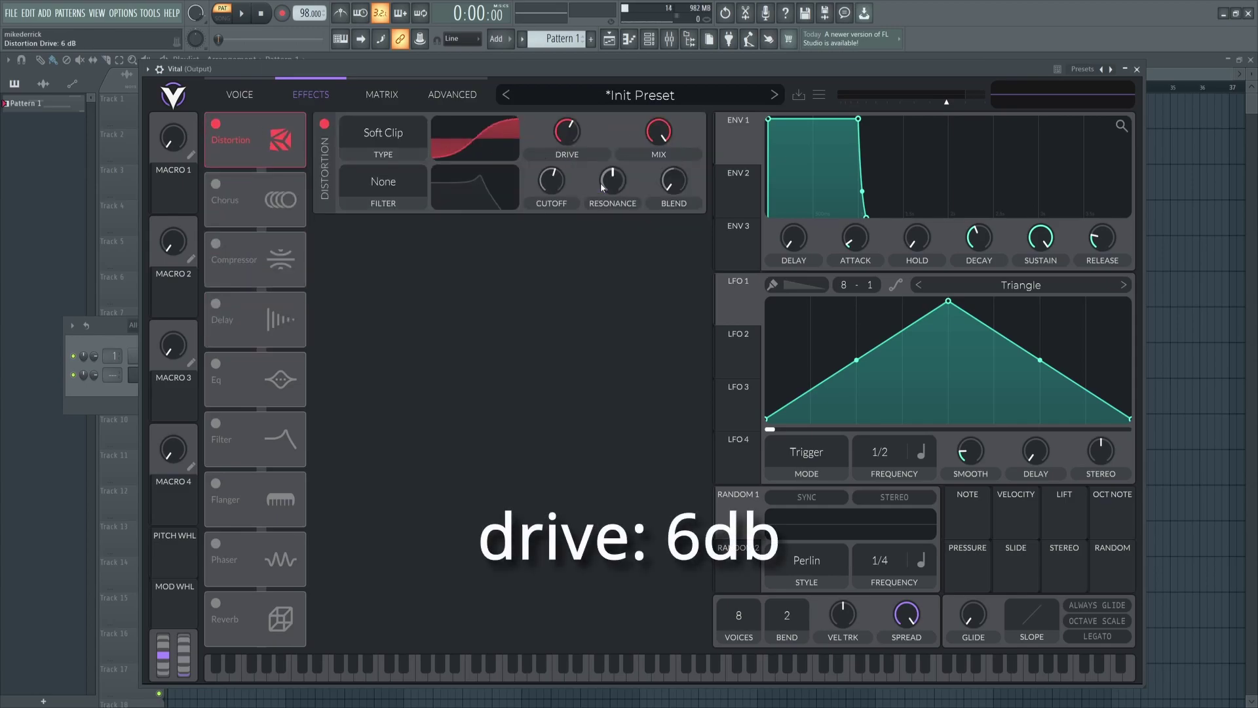
- Set the patch to a single voice with a 0.167-second glide
left_click(239, 95)
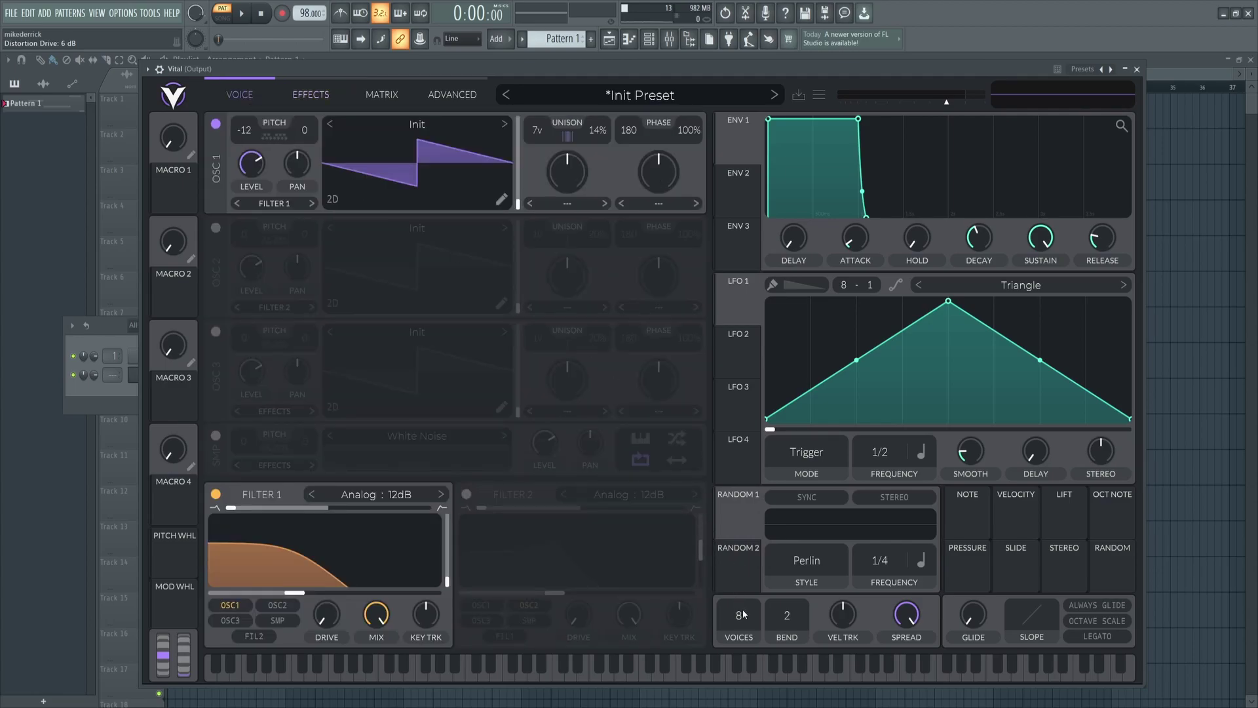
left_click_drag(749, 703, 748, 706)
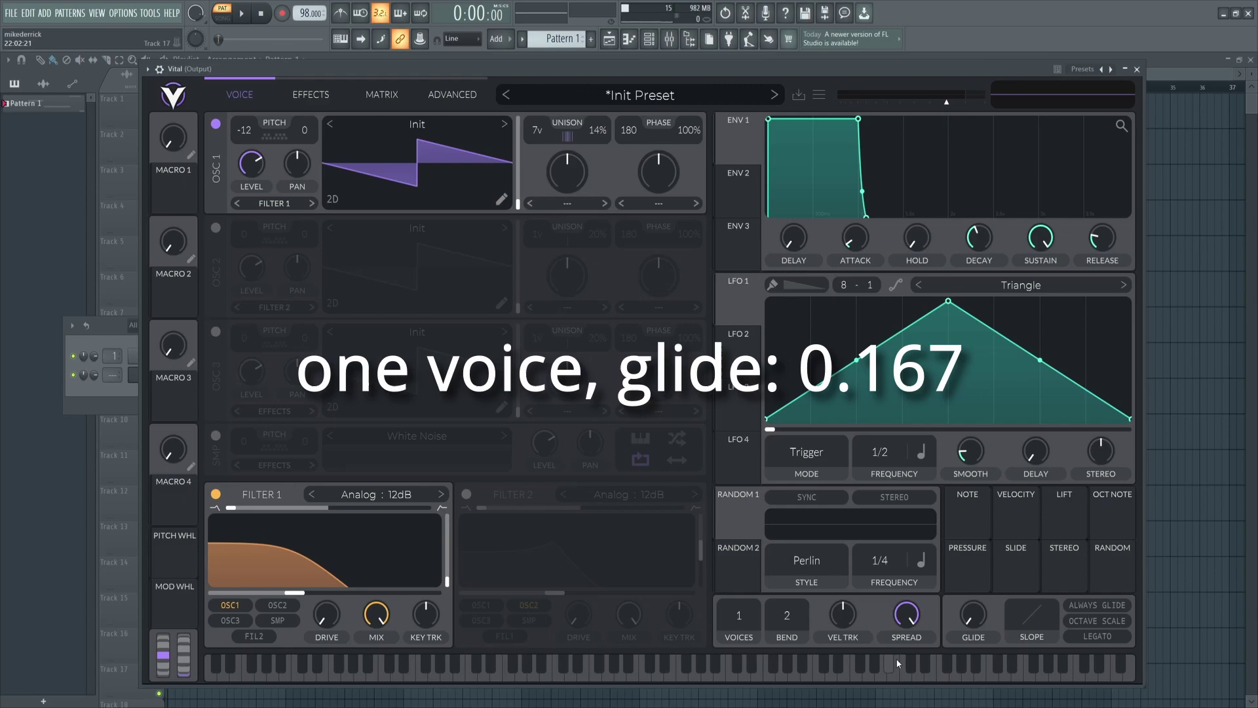
right_click(971, 615)
left_click(987, 657)
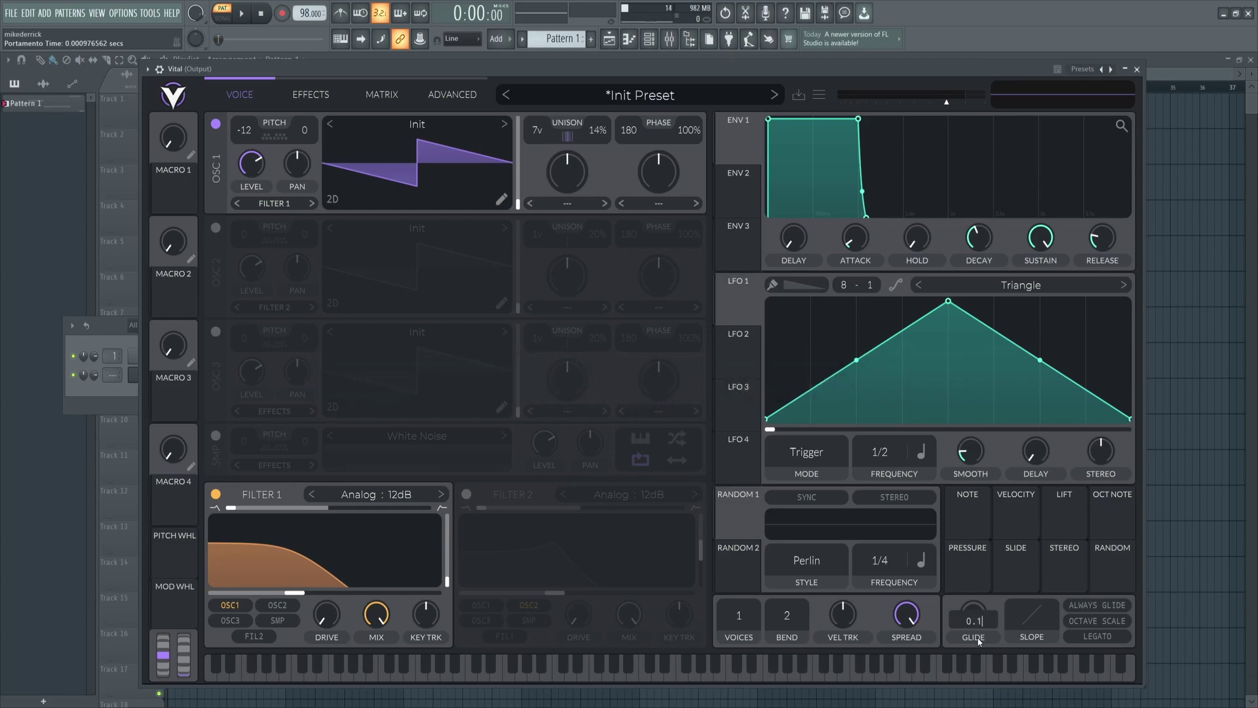
type("0.167")
key("Return")
key("space")
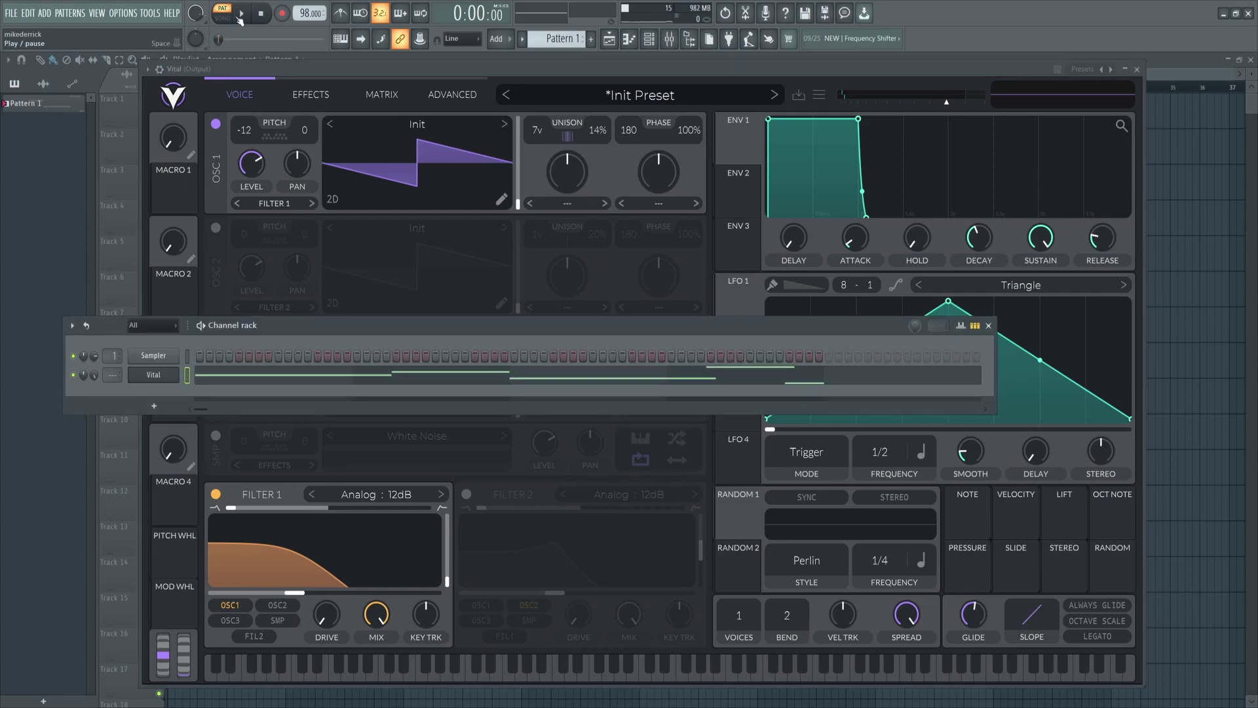
left_click(347, 70)
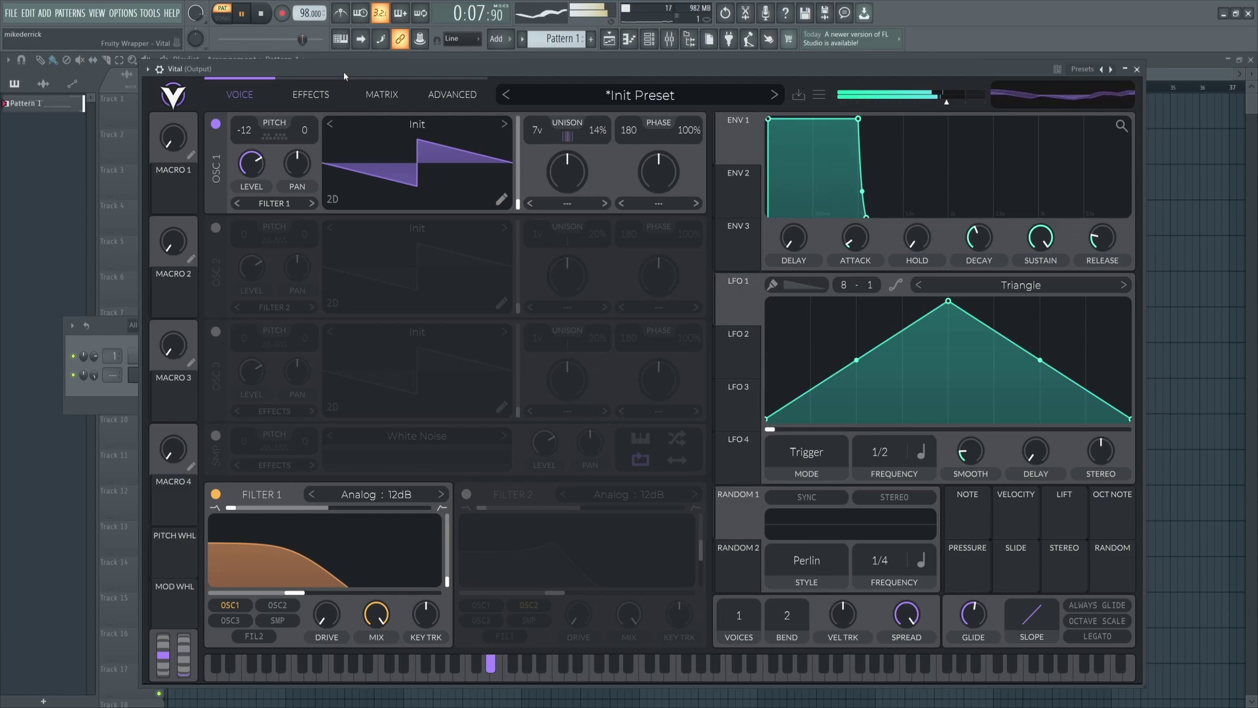
left_click(263, 13)
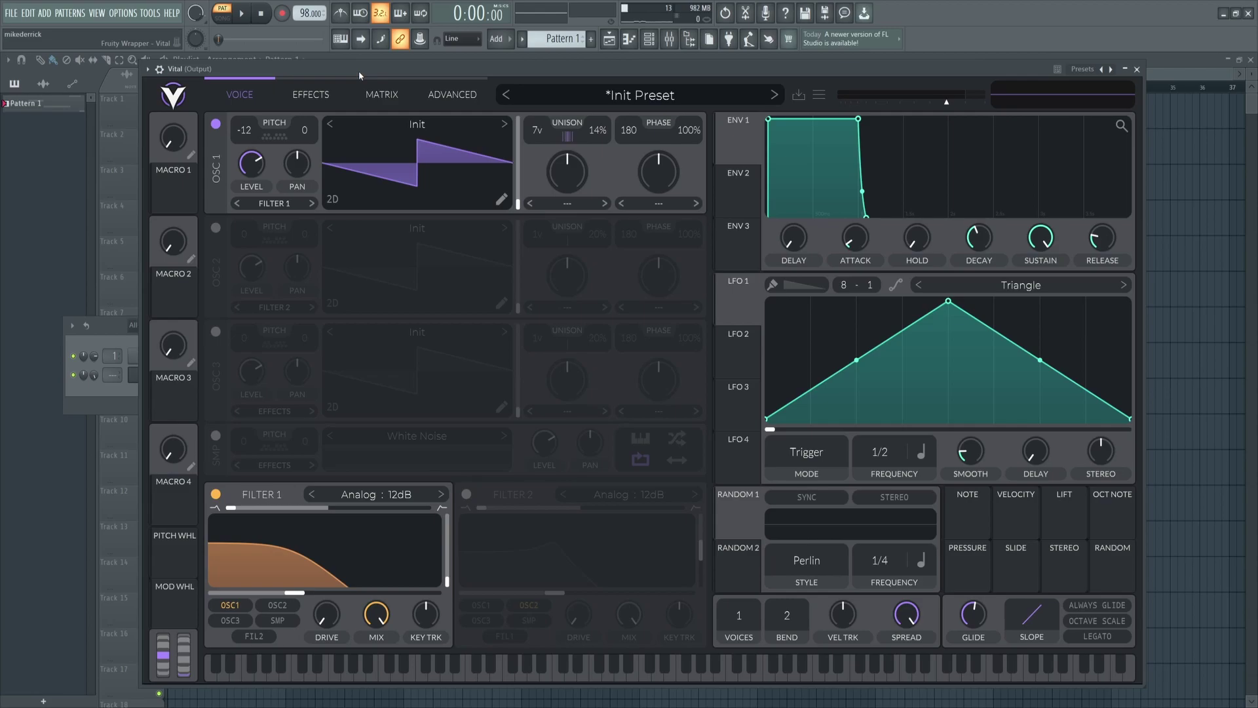
key("alt+Tab")
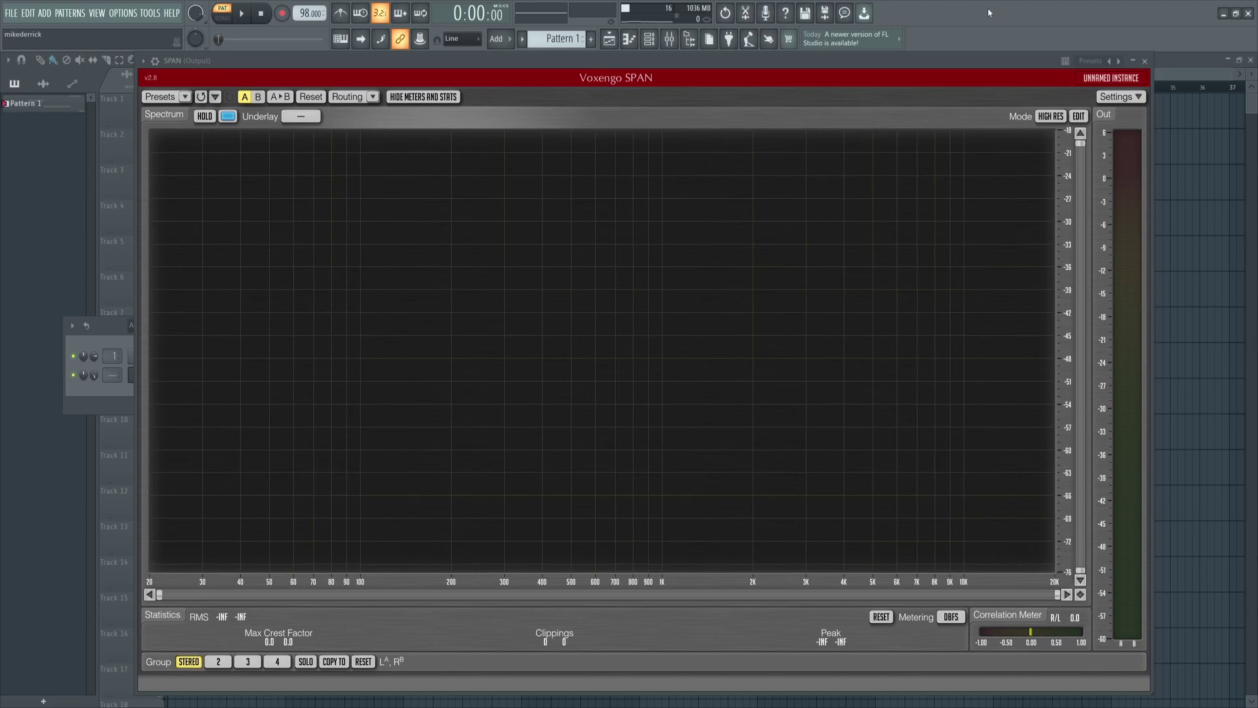
key("space")
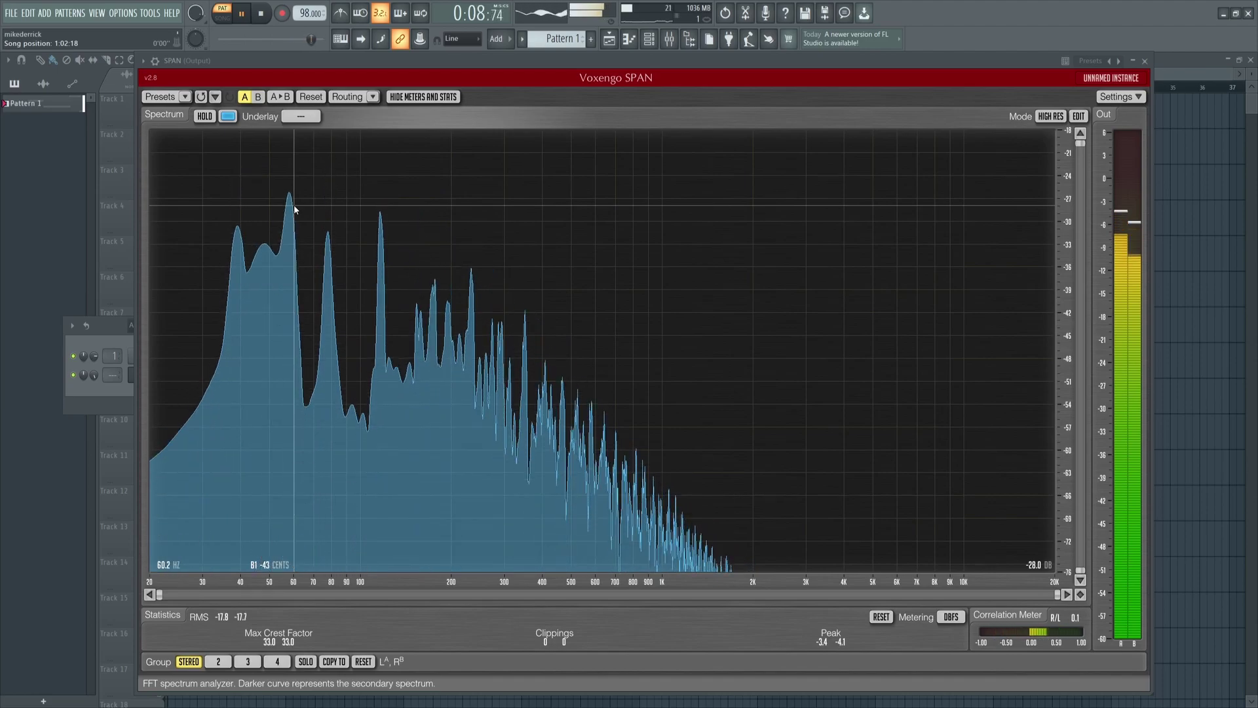
left_click(262, 12)
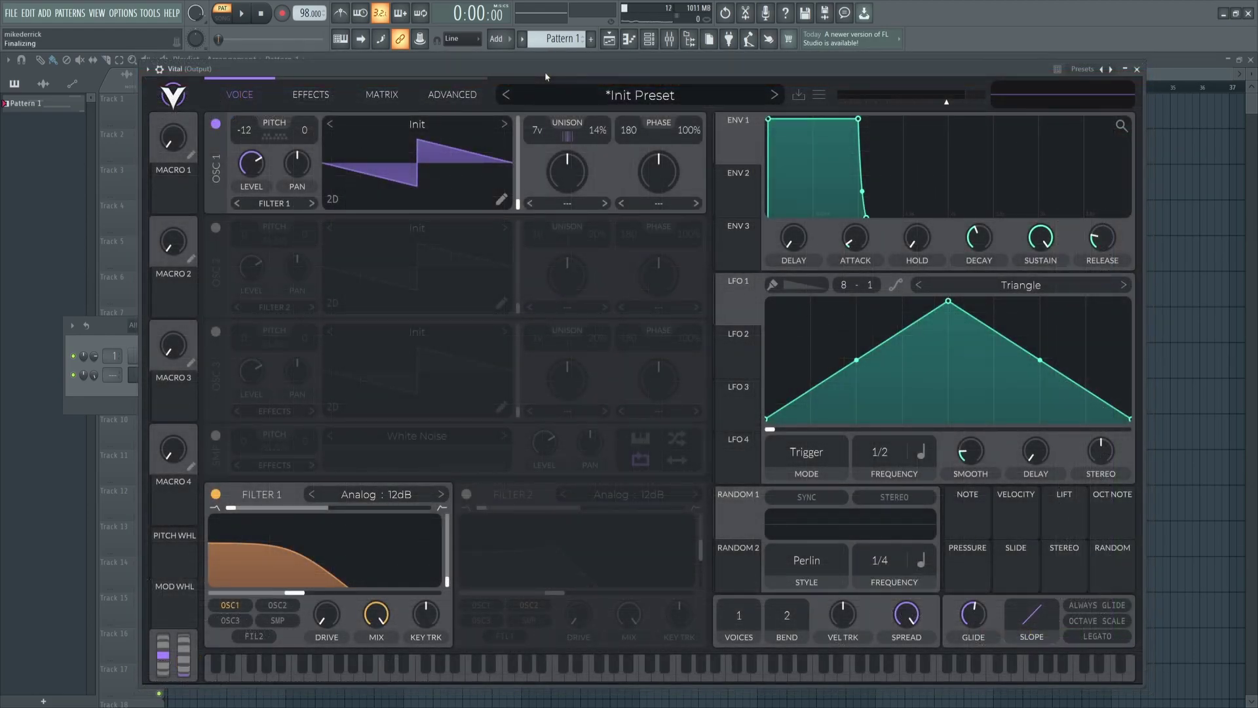
- Reset OSC 1 transpose to 0, add OSC 2 as a -12 sine, and play it
double_click(250, 131)
left_click(215, 227)
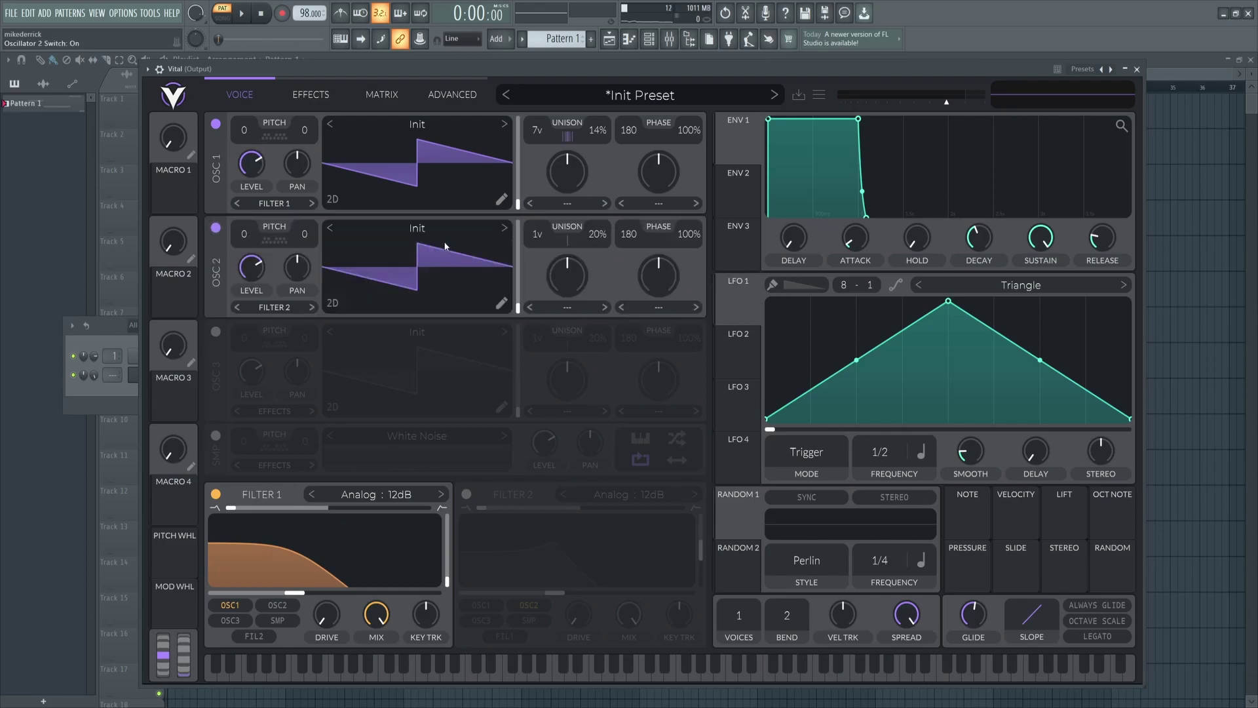
left_click(503, 228)
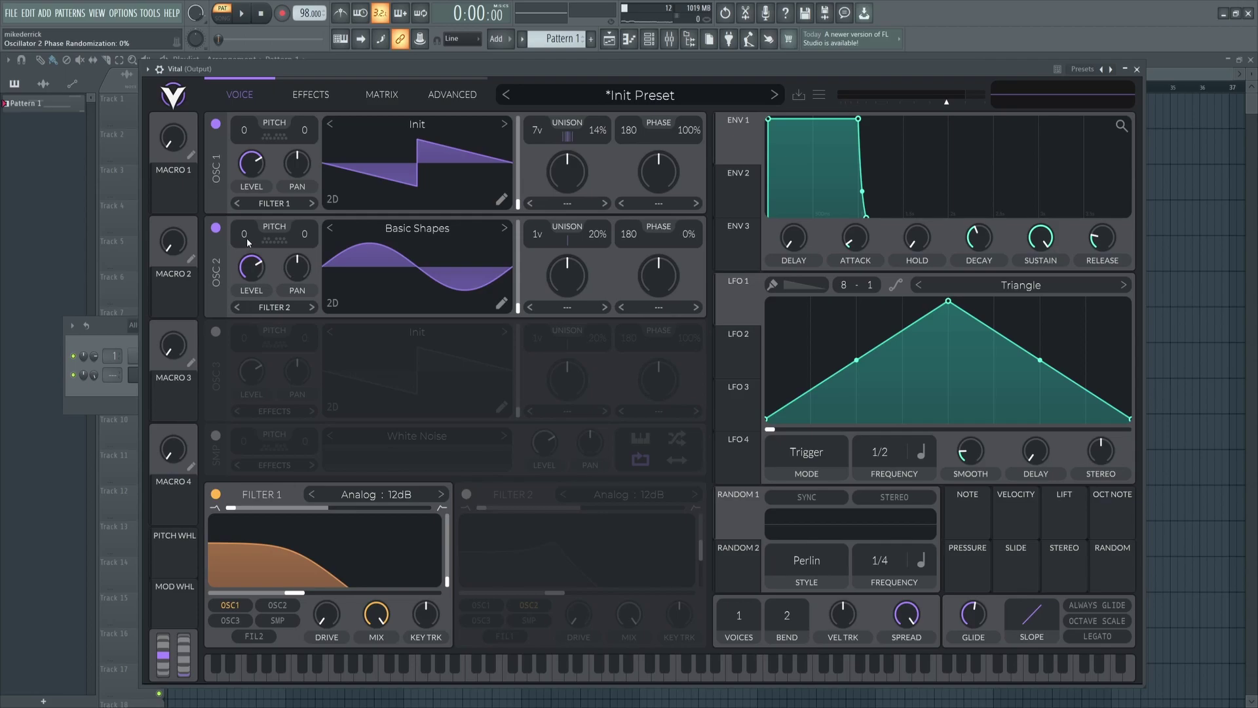
left_click_drag(244, 233, 257, 285)
key("space")
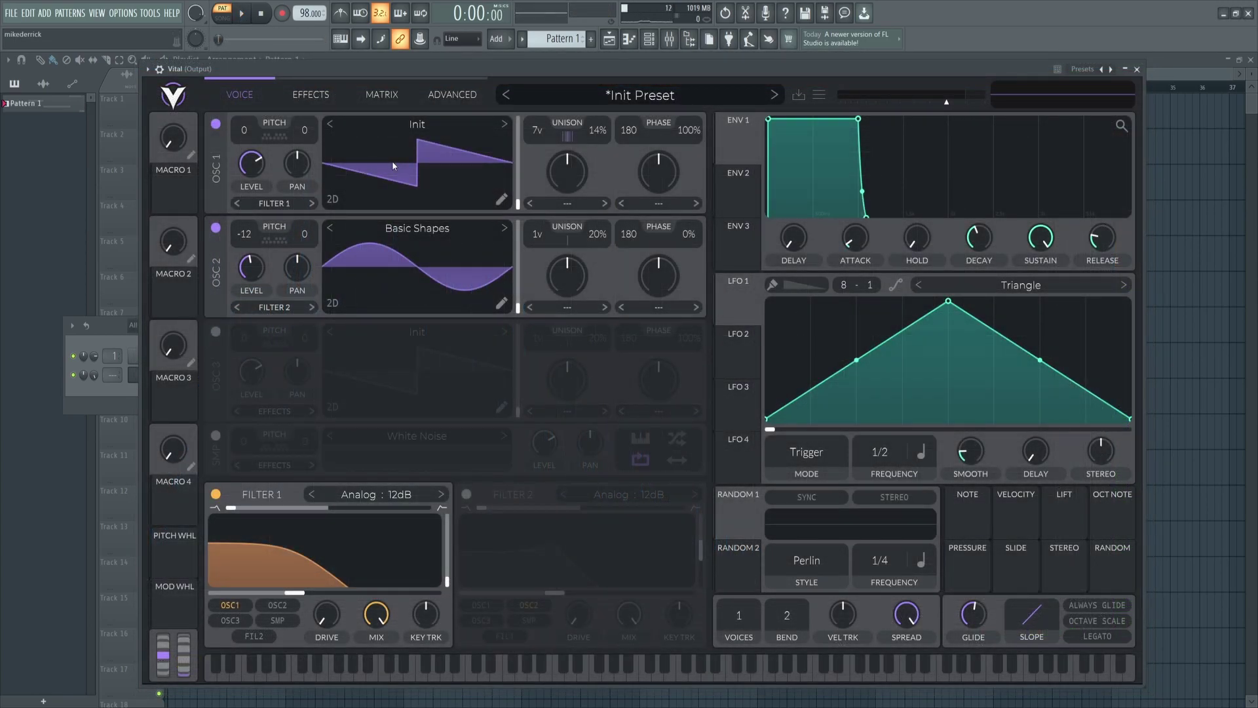
- Transpose OSC 1 back to -12 and apply a curved shape to its saw wavetable
left_click_drag(243, 129, 246, 143)
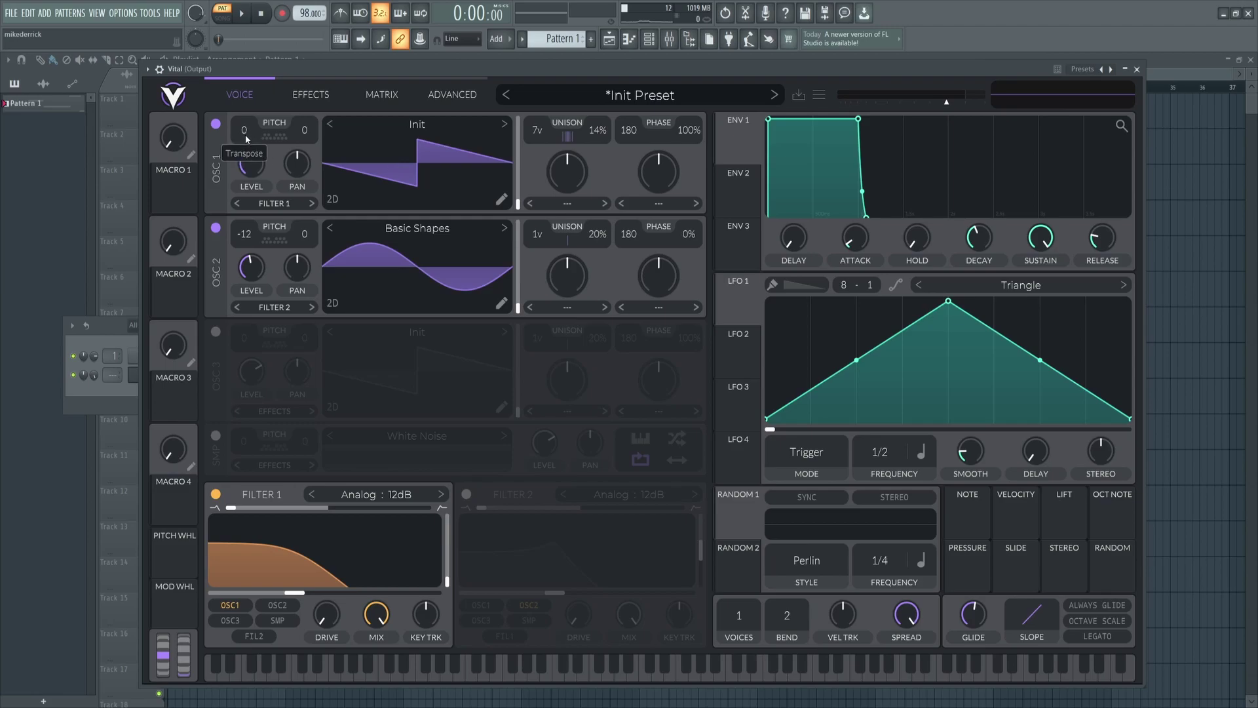
left_click(500, 201)
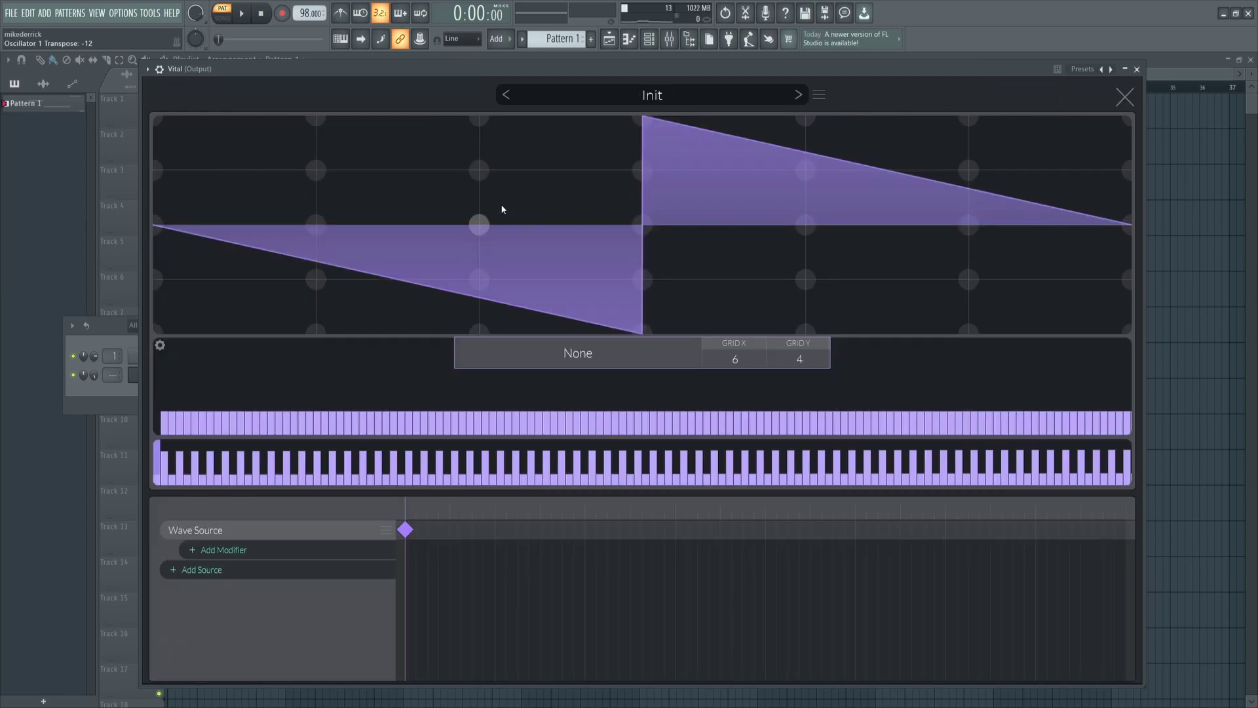
left_click(165, 420)
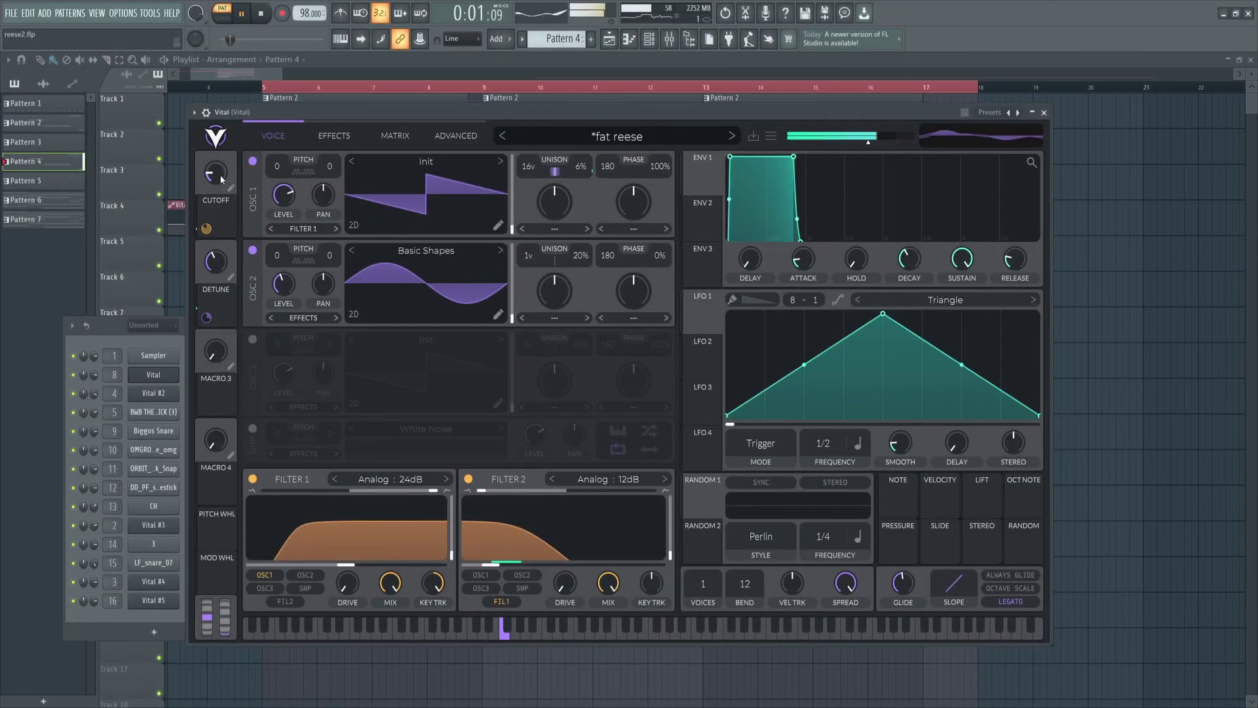
- Raise the fat reese CUTOFF macro, view its effects chain, then stop playback
left_click_drag(222, 180, 226, 153)
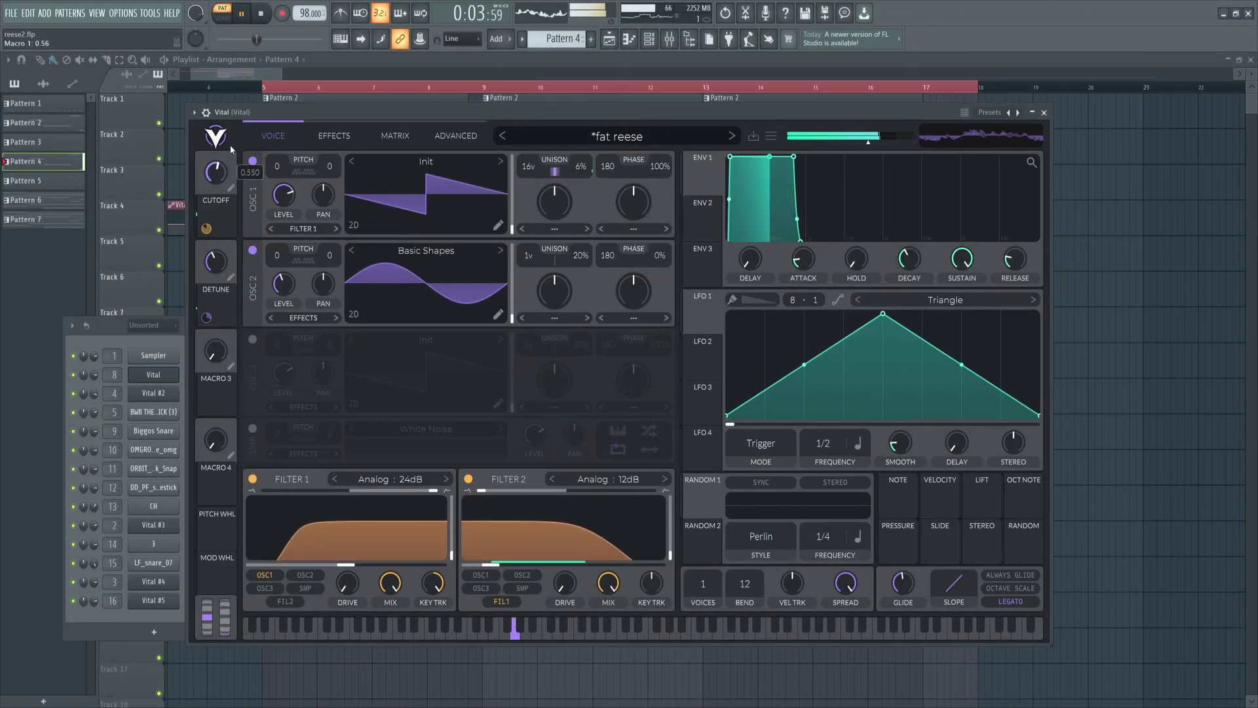
left_click(333, 136)
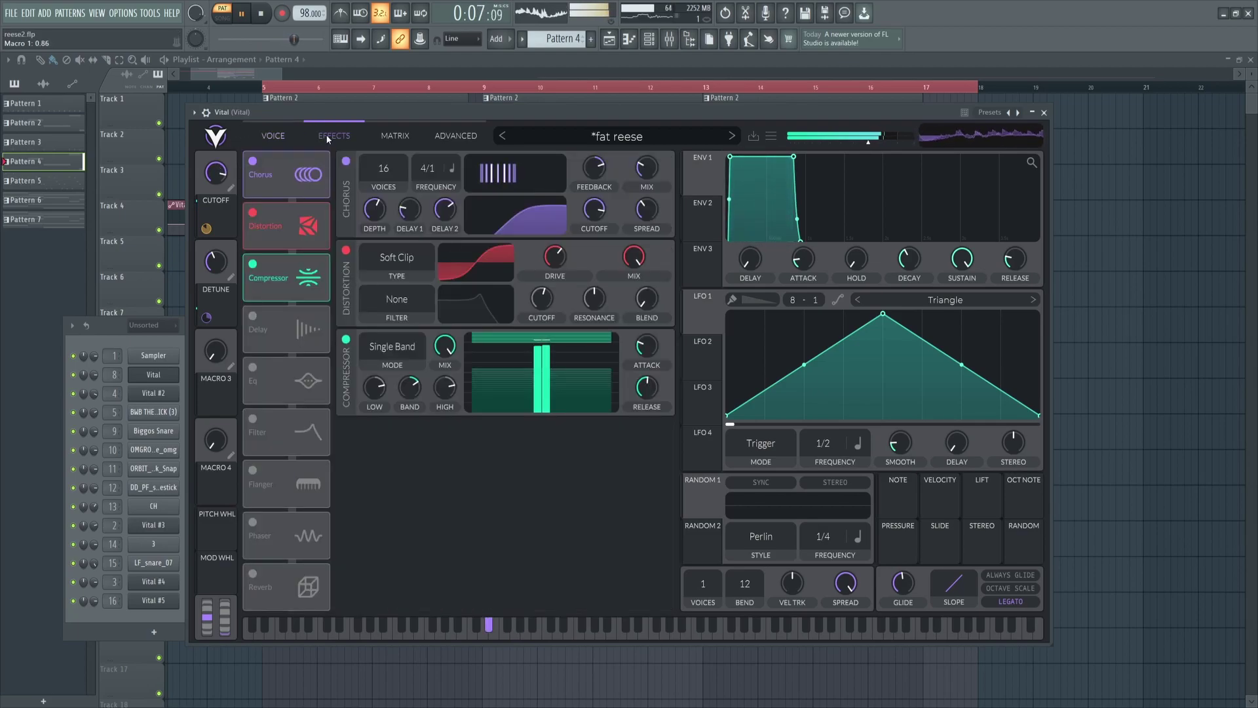
left_click(276, 134)
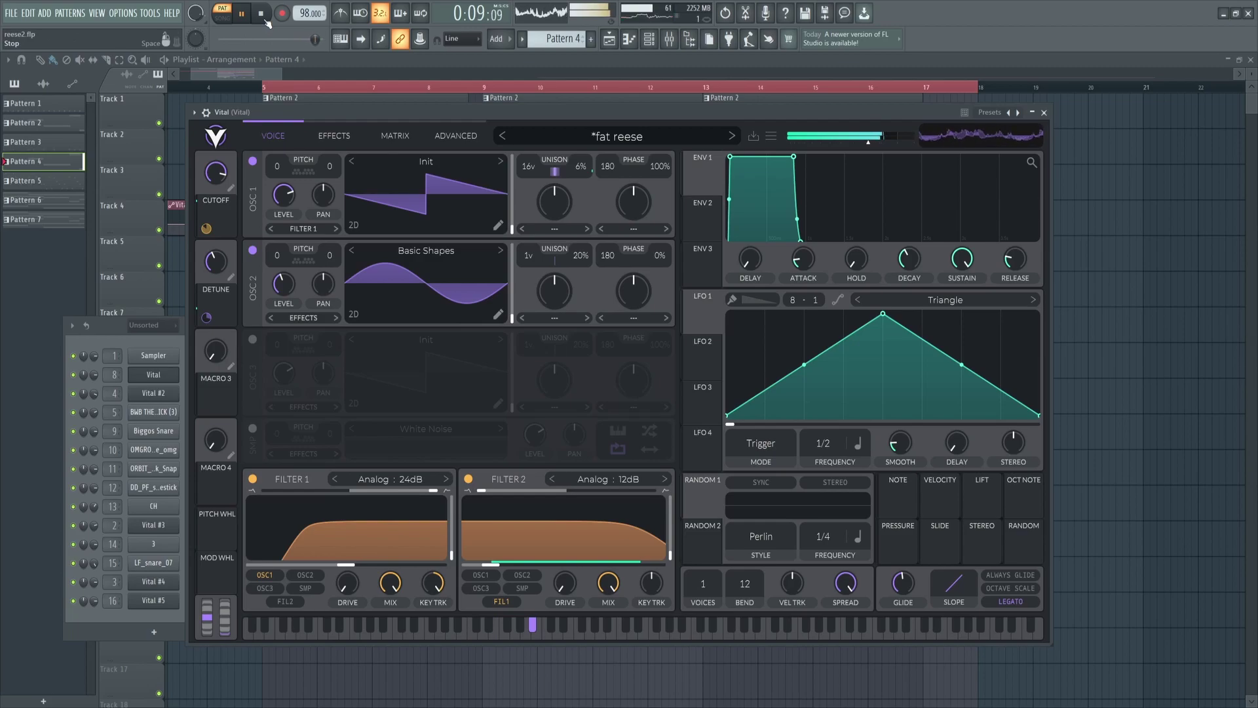
key("space")
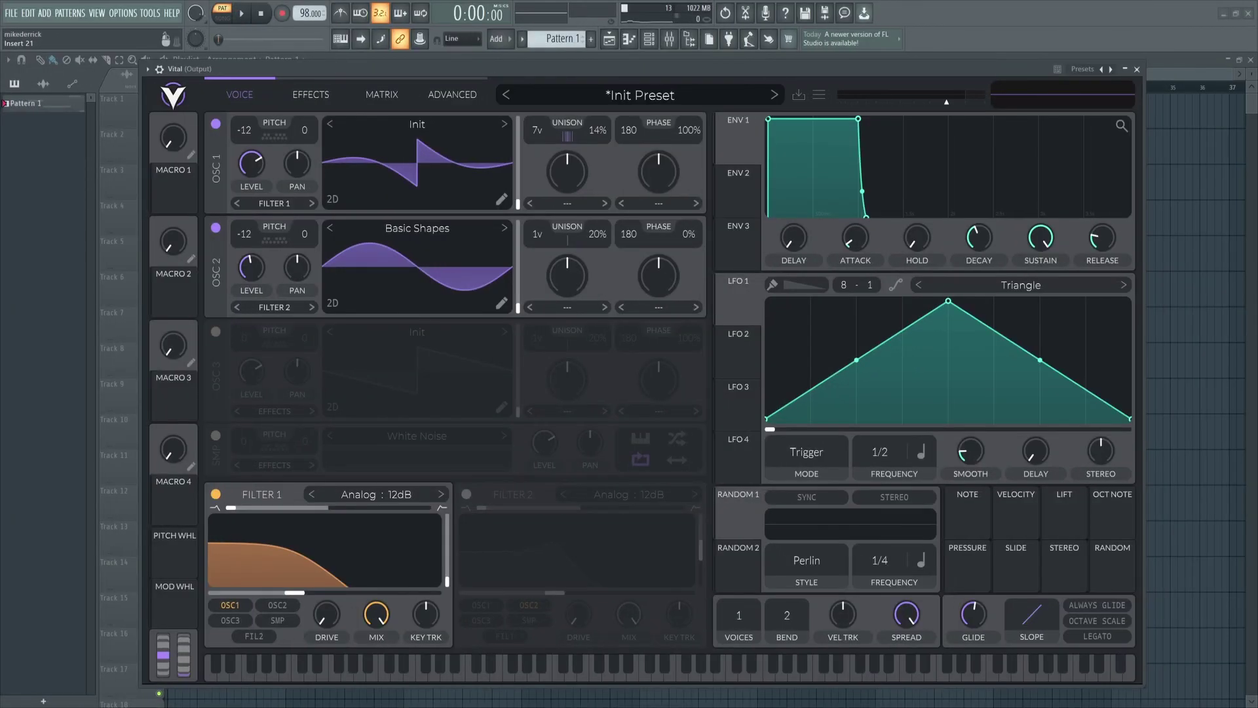